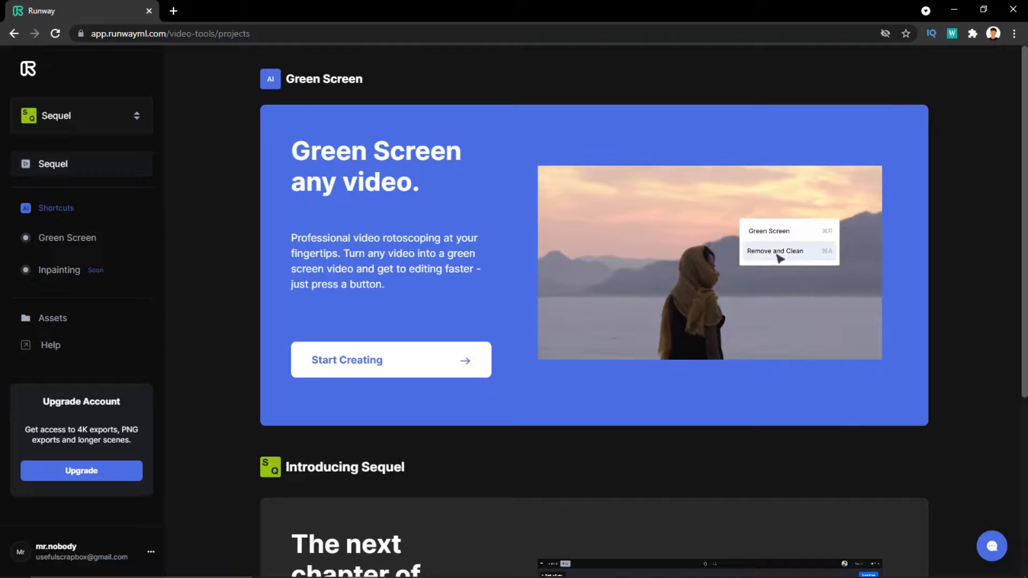
Open the Green Screen tool, skip the tutorial offer, and upload the video 1.mp4 from the New folder.
click(67, 237)
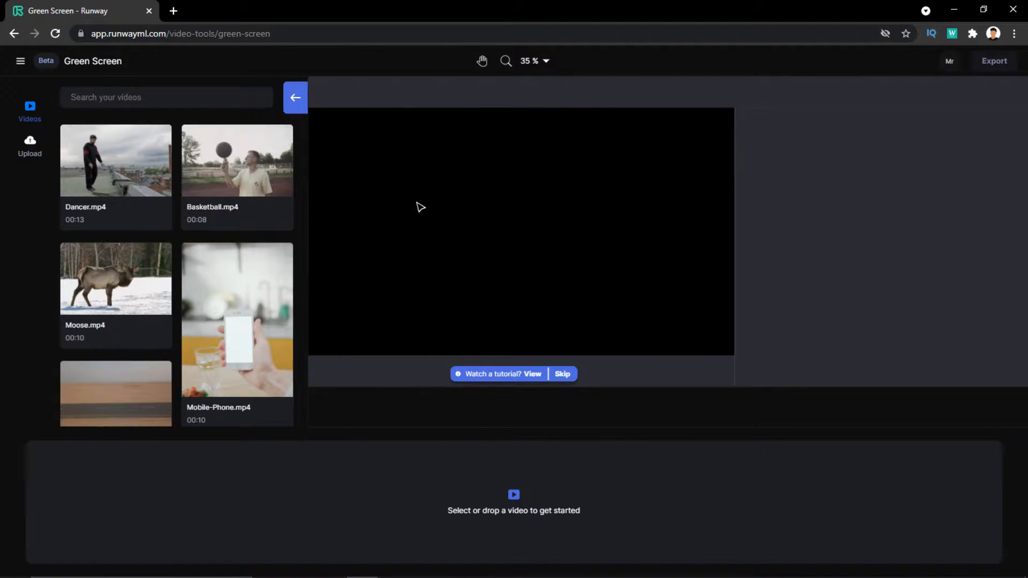
click(562, 374)
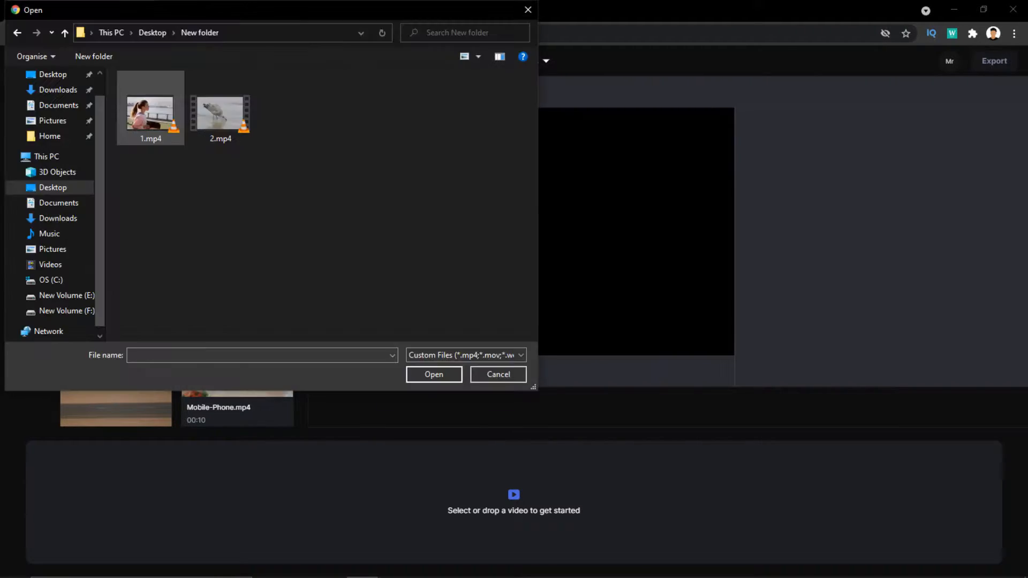
double_click(150, 113)
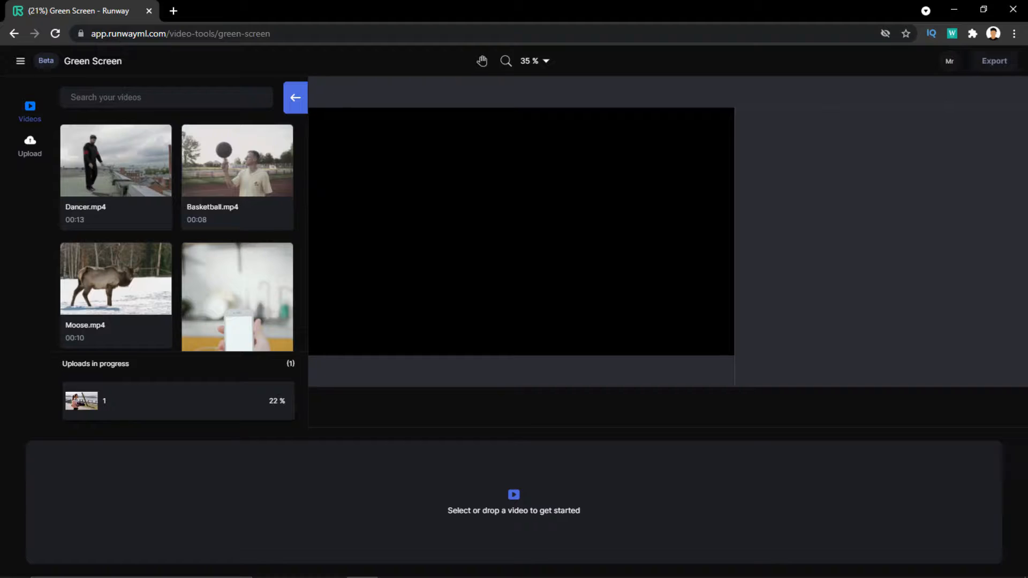
Try viewing the empty canvas at 100% and 200% zoom and fit it back to the view.
key(z)
click(527, 61)
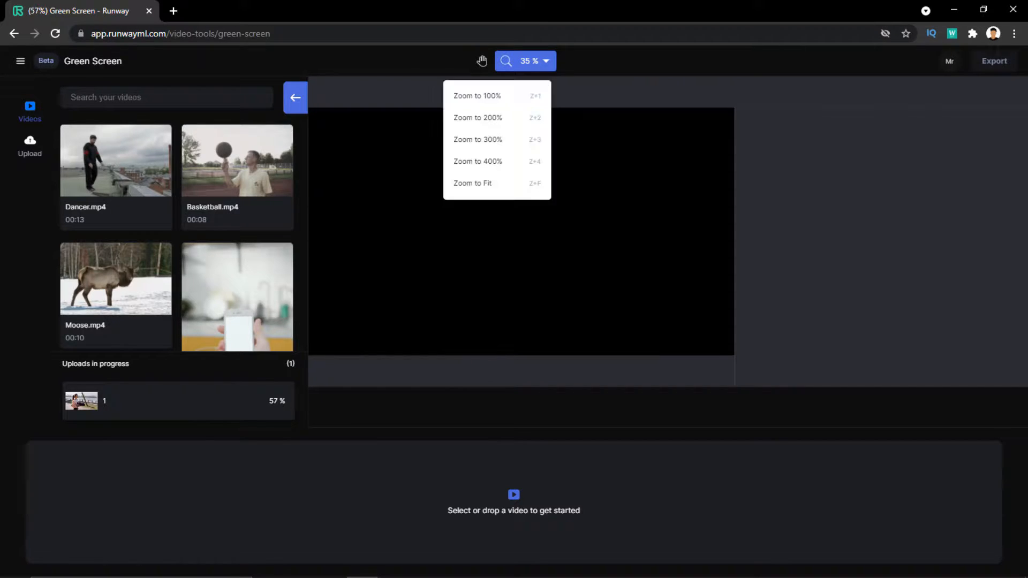
click(476, 93)
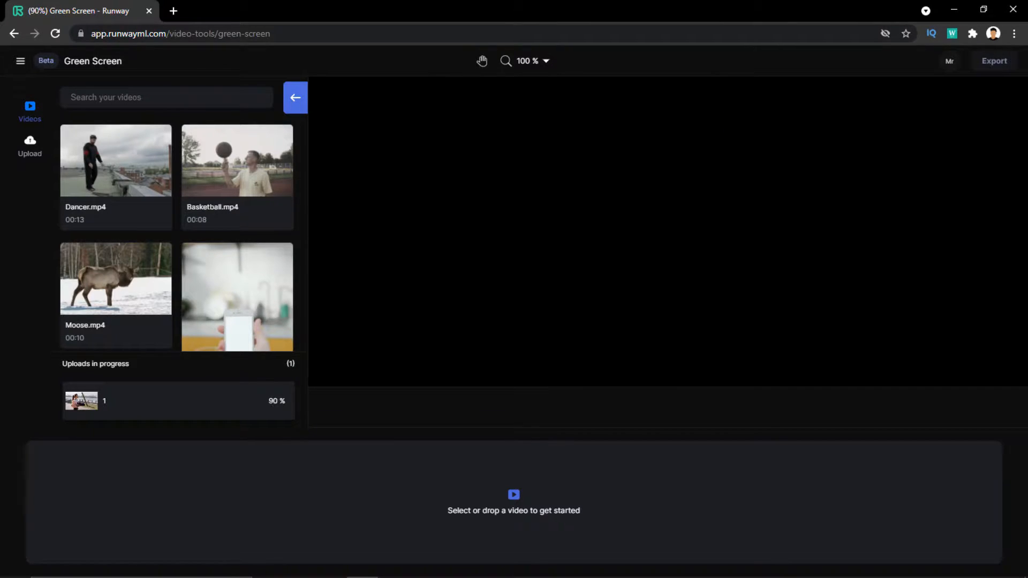
key(z)
key(2)
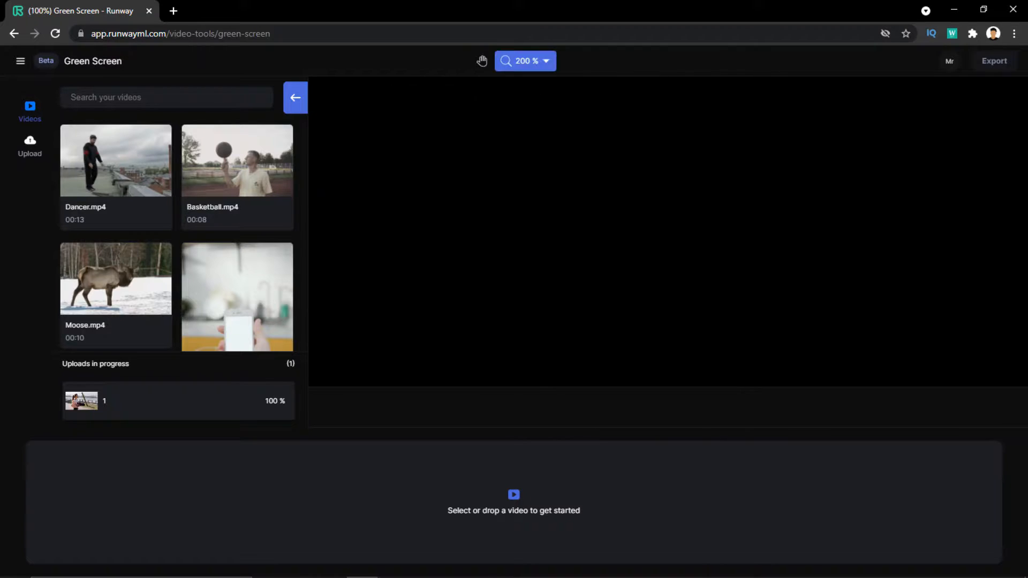
key(z)
key(3)
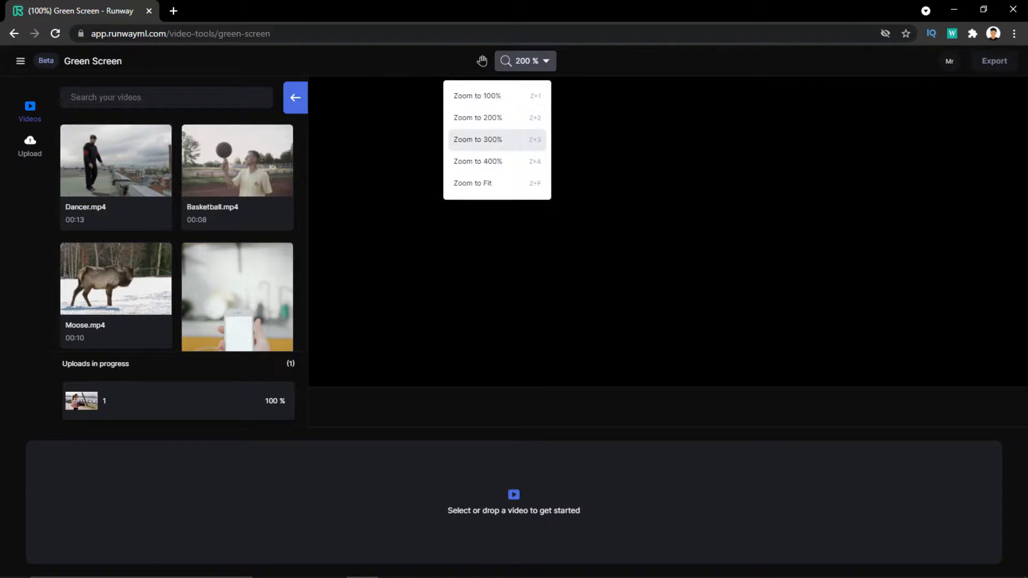
key(f)
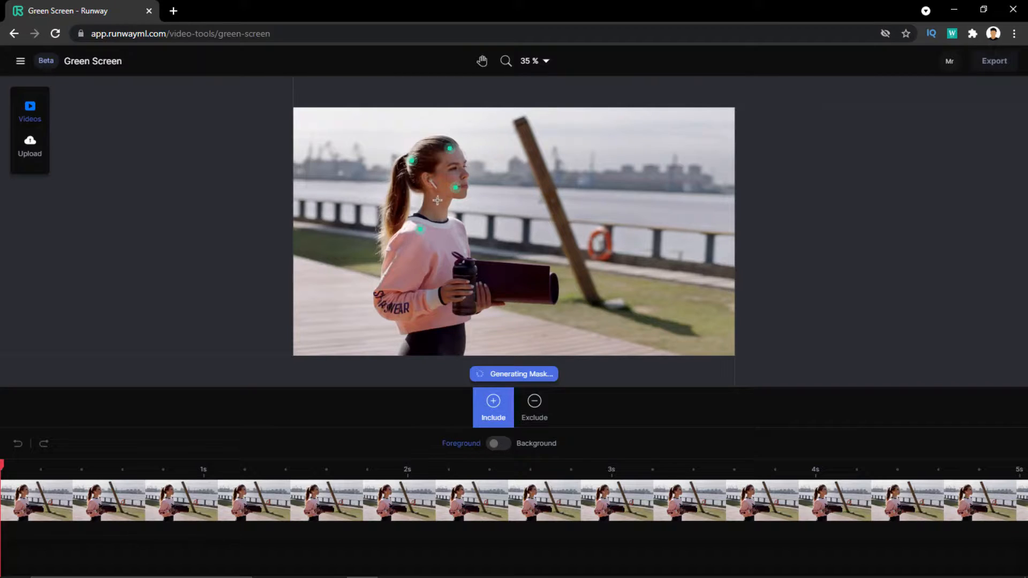
Include the woman and her rolled mat in the foreground mask and preview the masked clip.
click(431, 209)
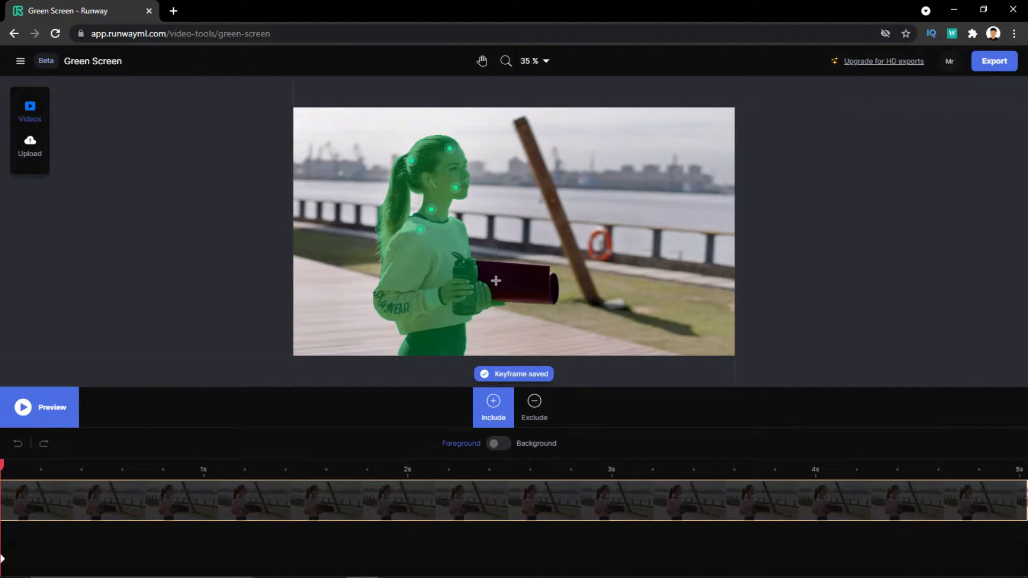
click(532, 287)
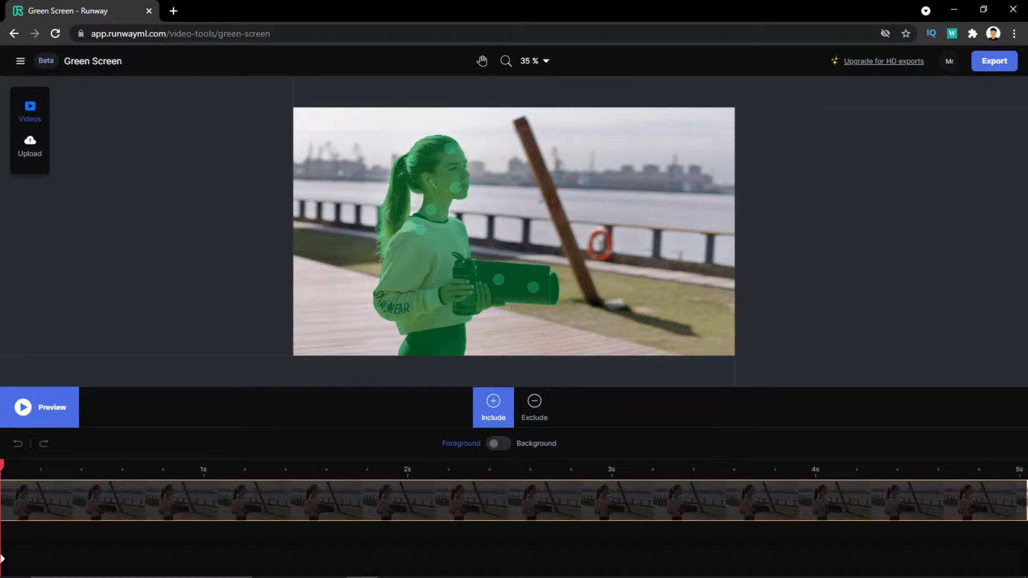
key(space)
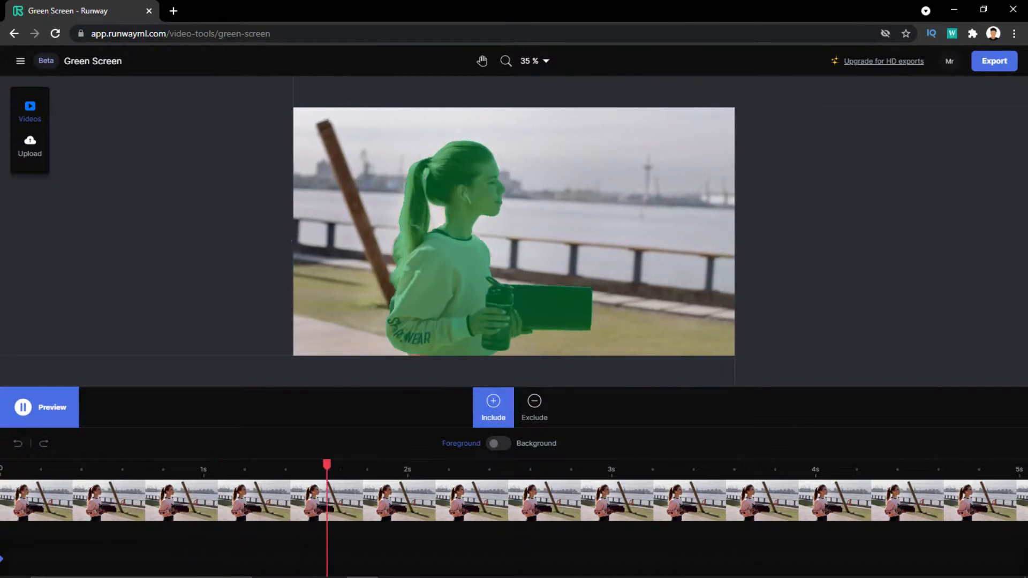
key(space)
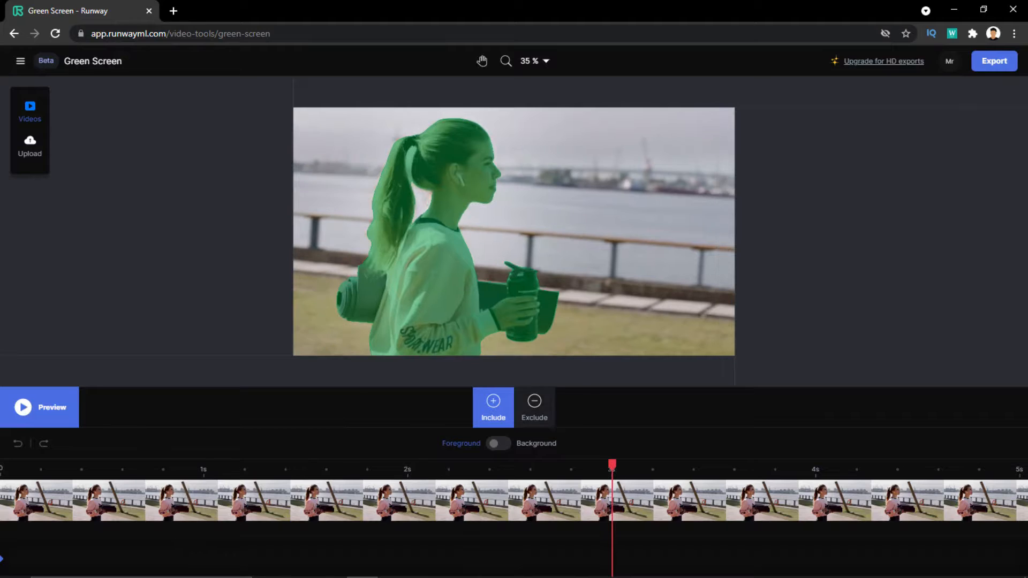
Exclude the background gap between the woman's ponytail and neck at about 2.2 seconds in the clip.
key(e)
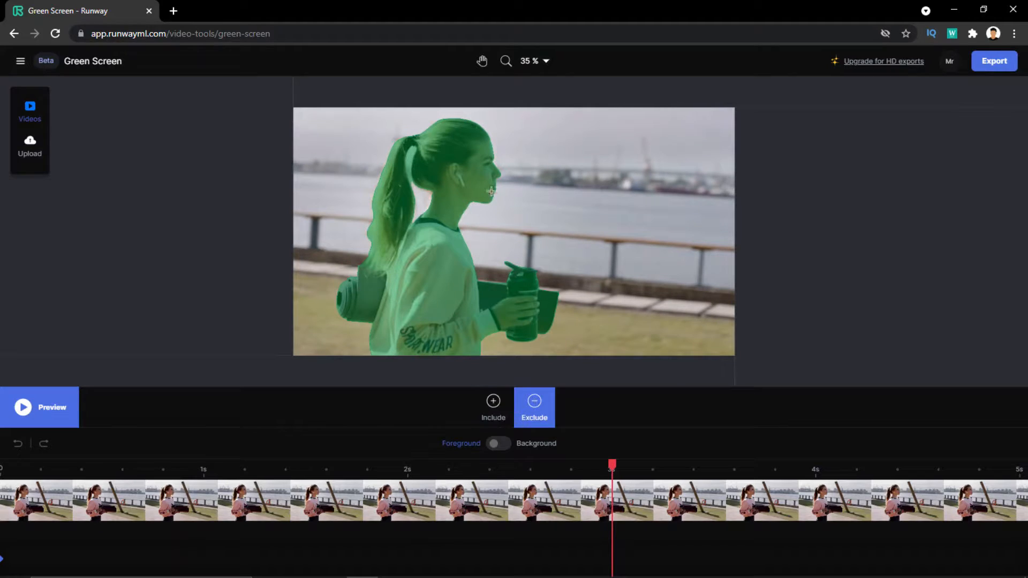
click(410, 157)
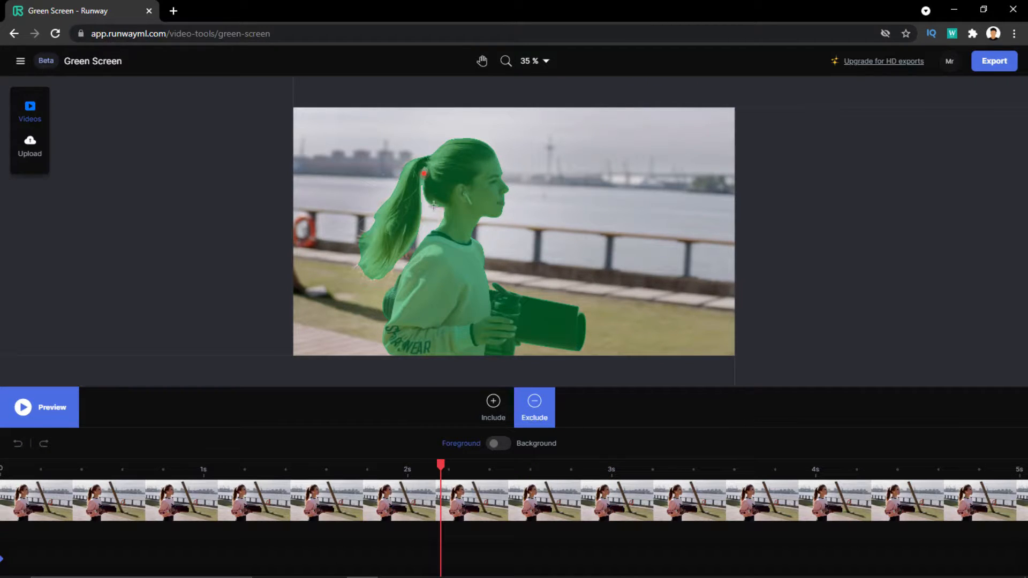
click(449, 334)
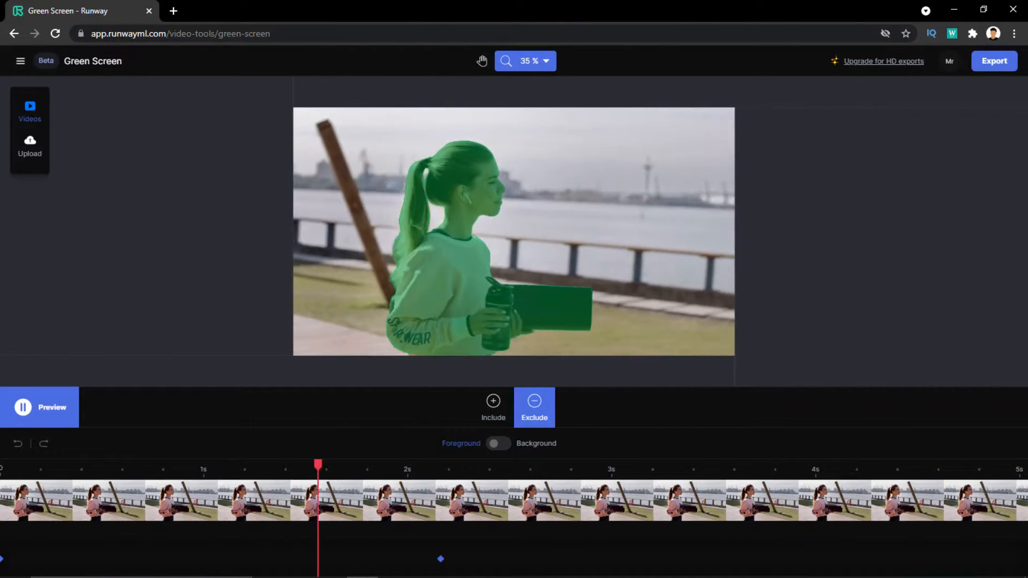
Open the export settings, try the cloudy sky background, and set the galaxy image as the video's background.
click(482, 60)
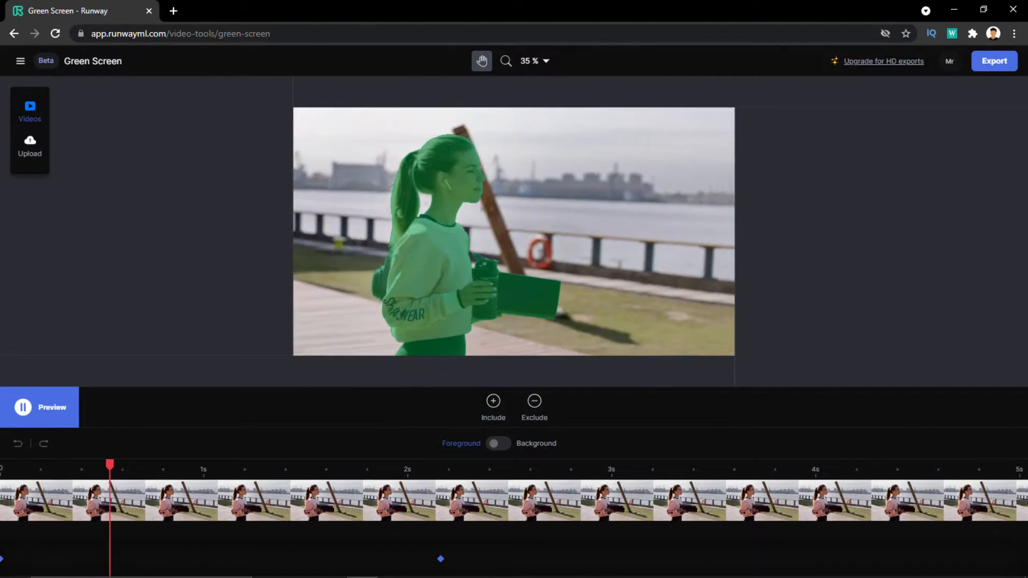
click(993, 61)
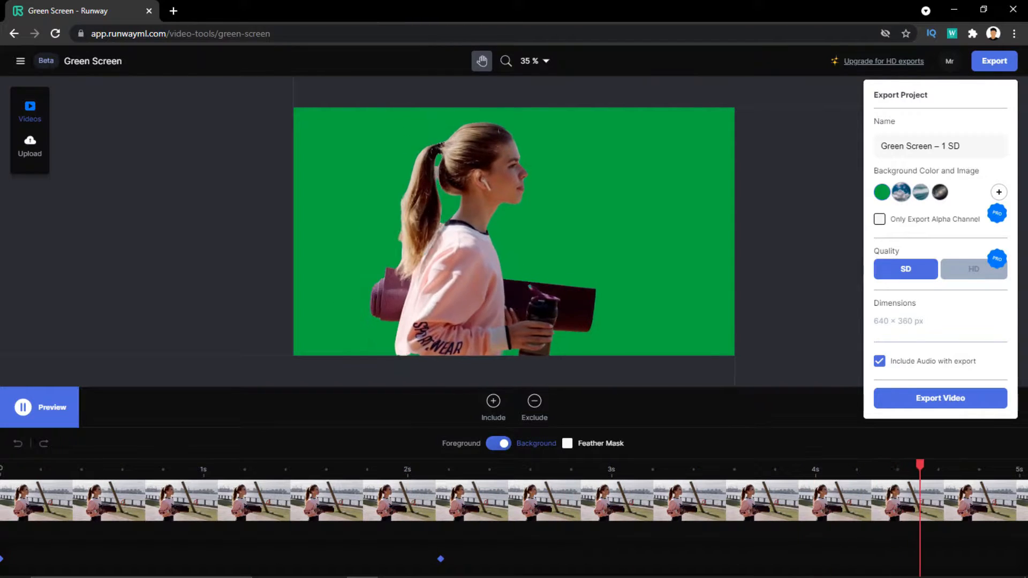
click(901, 192)
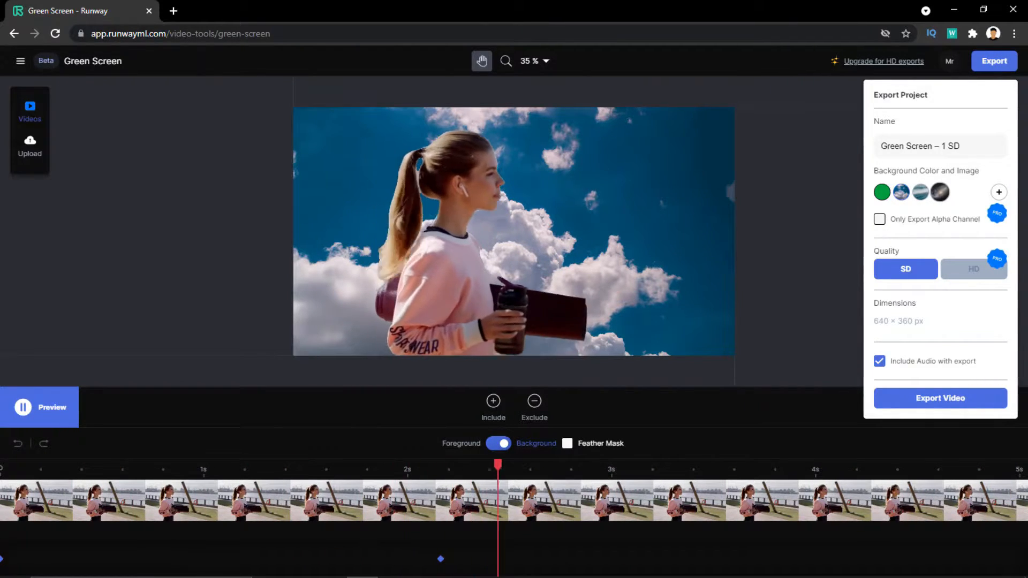
click(939, 191)
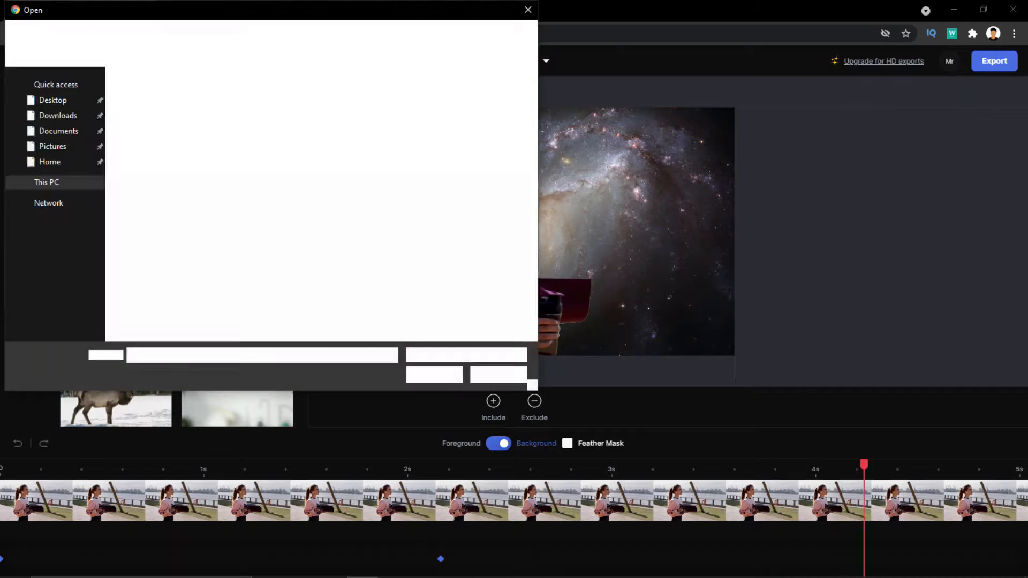
Upload the video 2.mp4 and load it into the green screen editor.
double_click(220, 114)
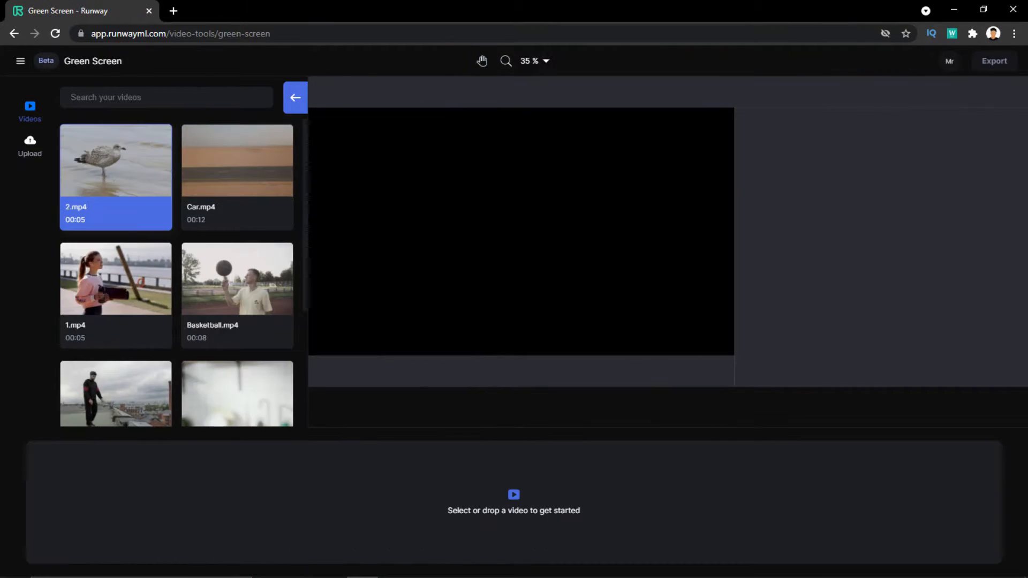
click(137, 170)
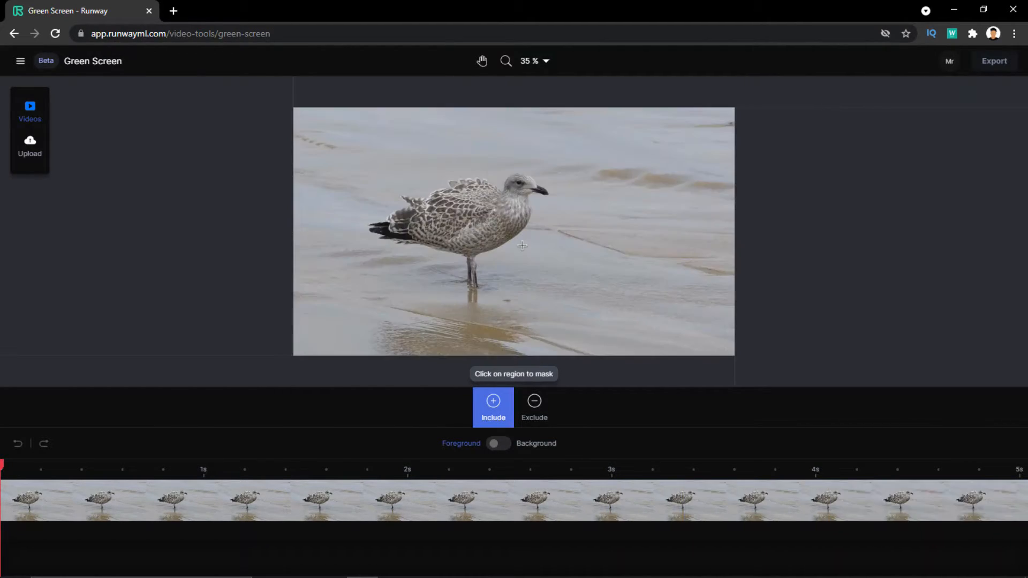
Mask the gull and its legs as the foreground and set the export background to green #00B140.
click(496, 218)
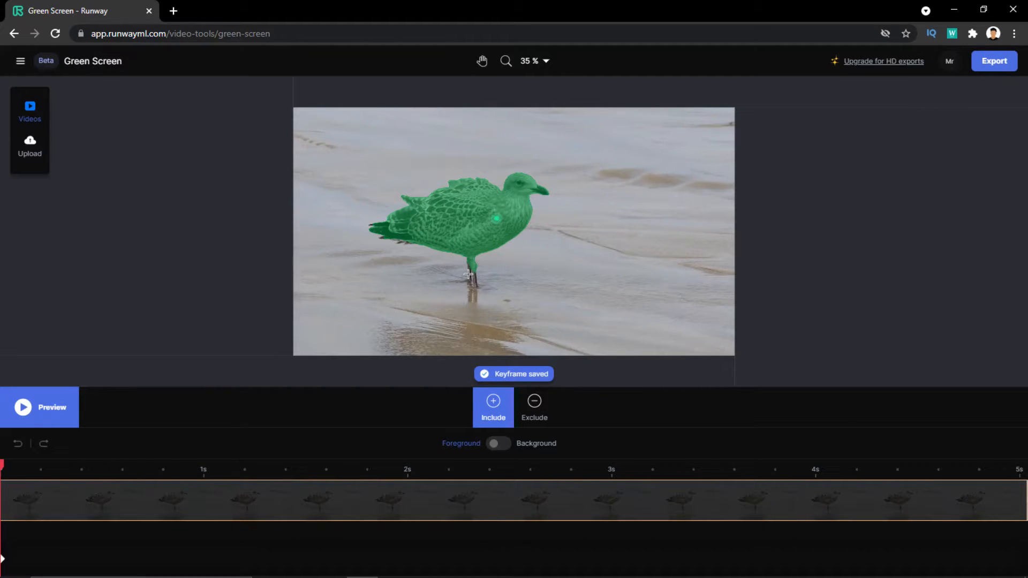
click(477, 330)
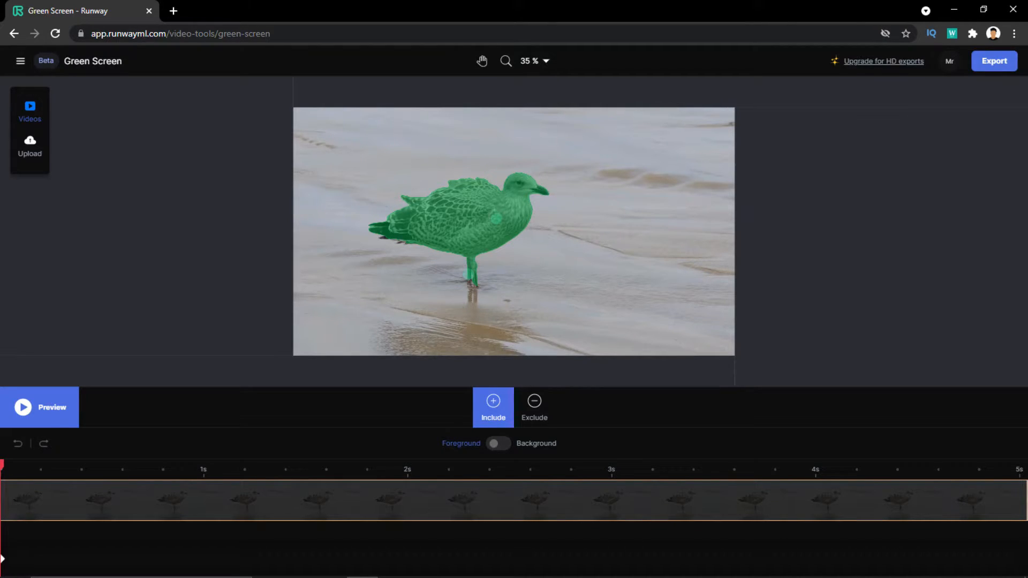
key(space)
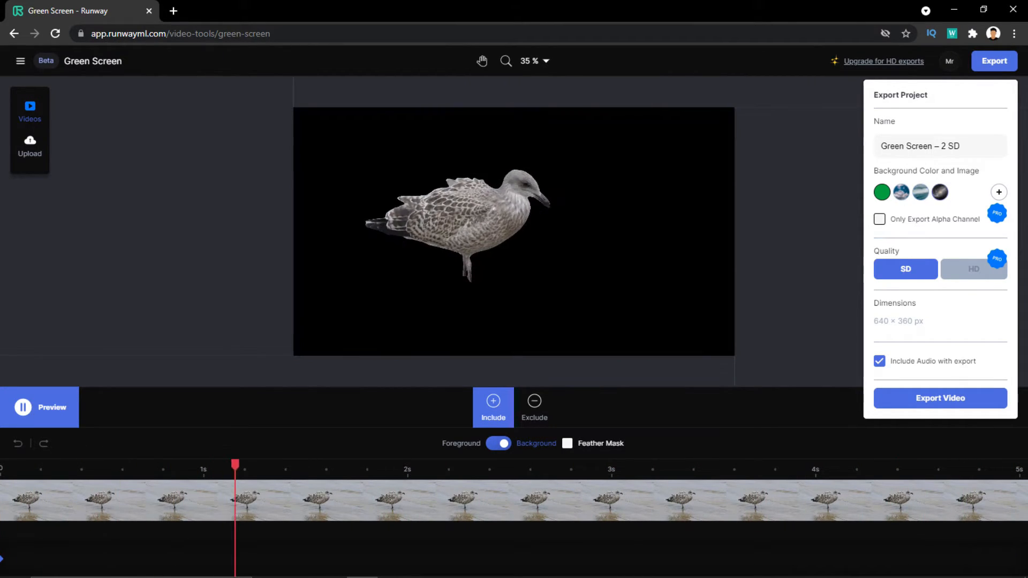
click(881, 192)
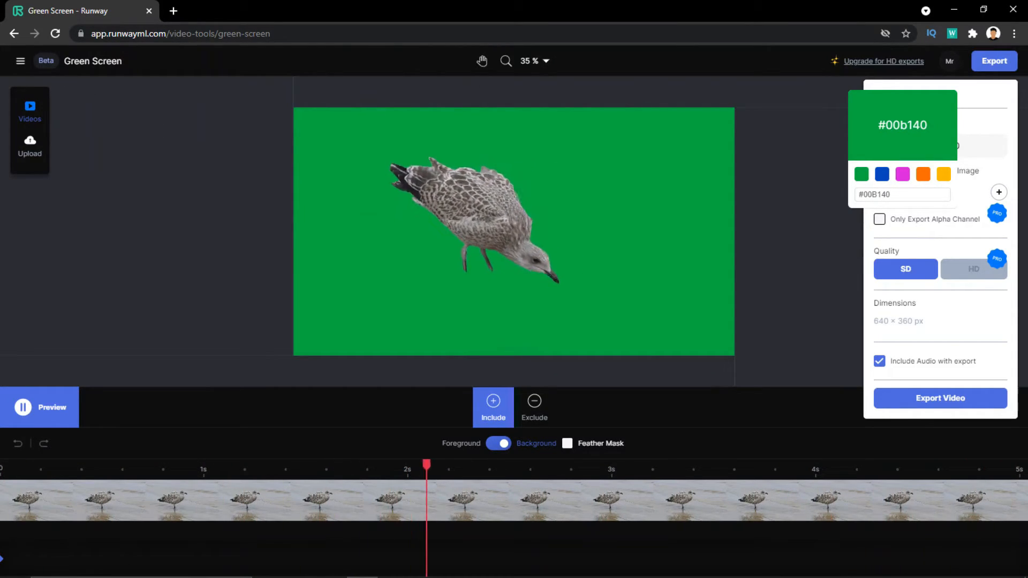
Leave the green screen editor for the projects dashboard and switch the workspace from Sequel to ML Lab.
click(21, 61)
click(46, 87)
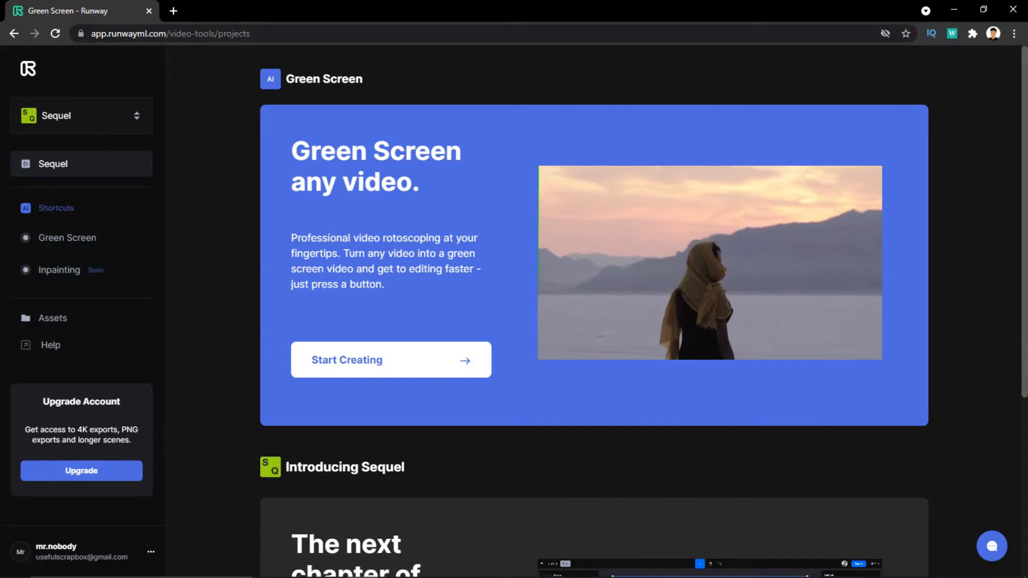
click(81, 115)
click(58, 213)
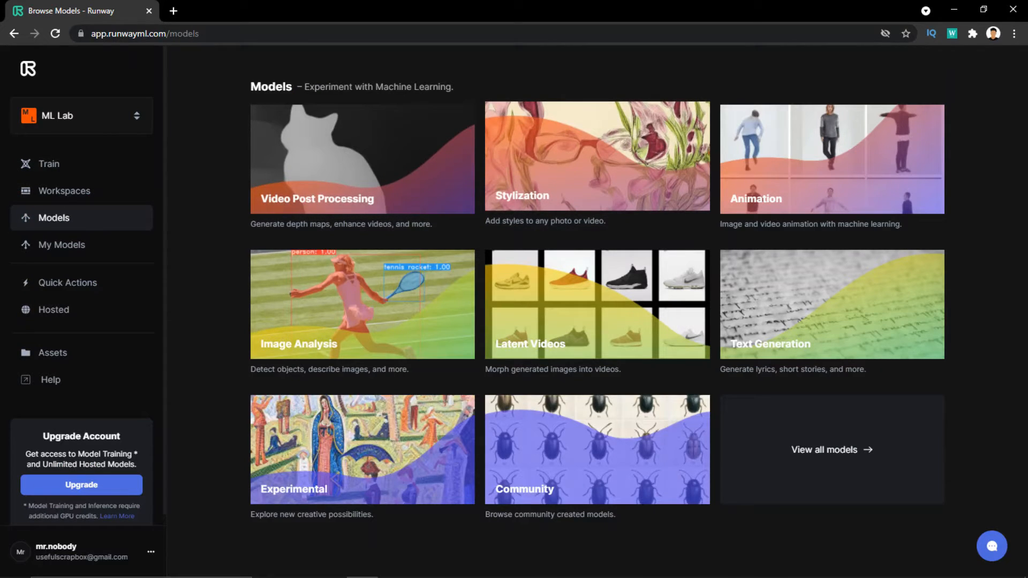
Look at the Workspaces page, return to Models, and open Quick Actions.
click(64, 191)
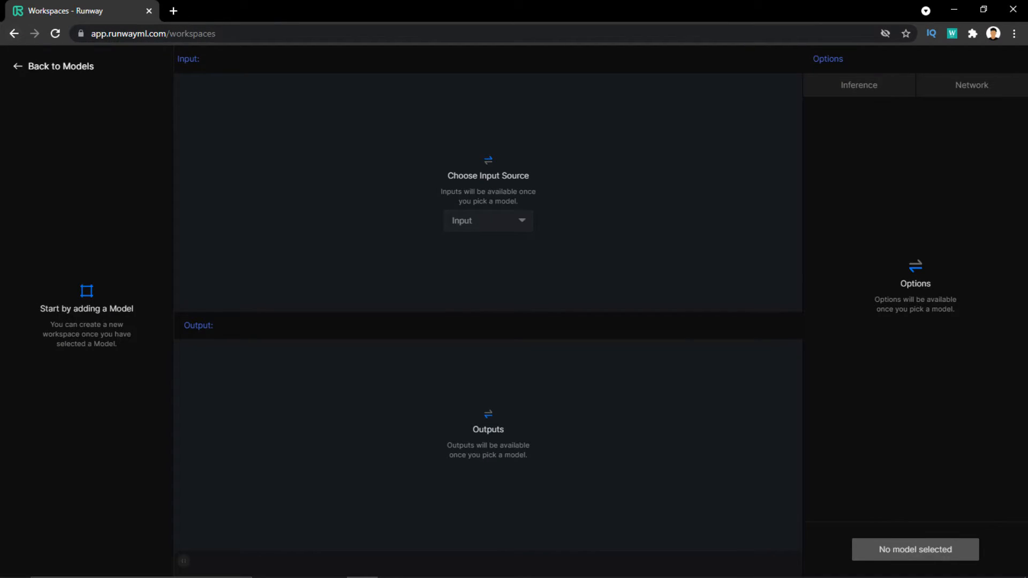
click(14, 33)
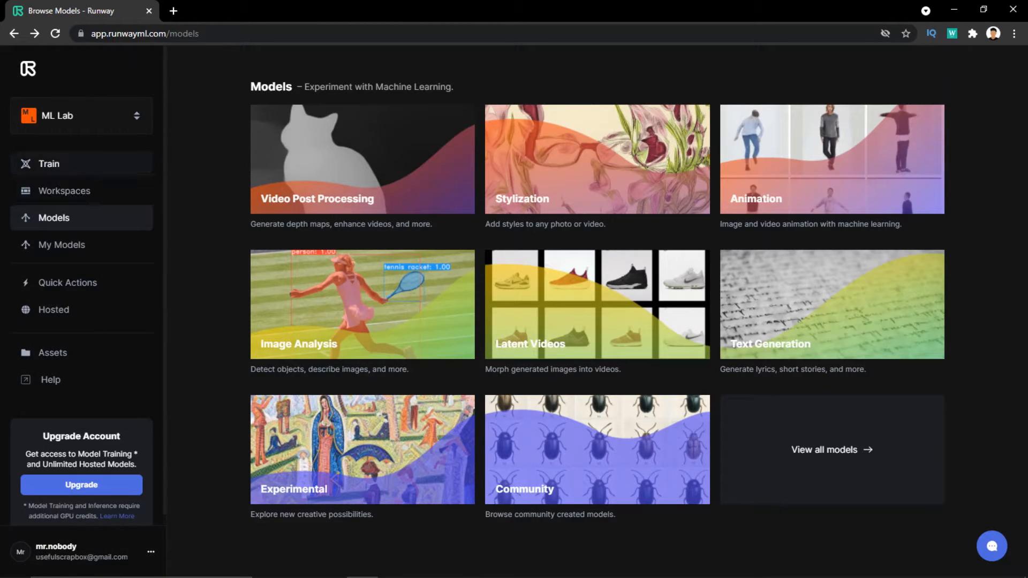
click(68, 283)
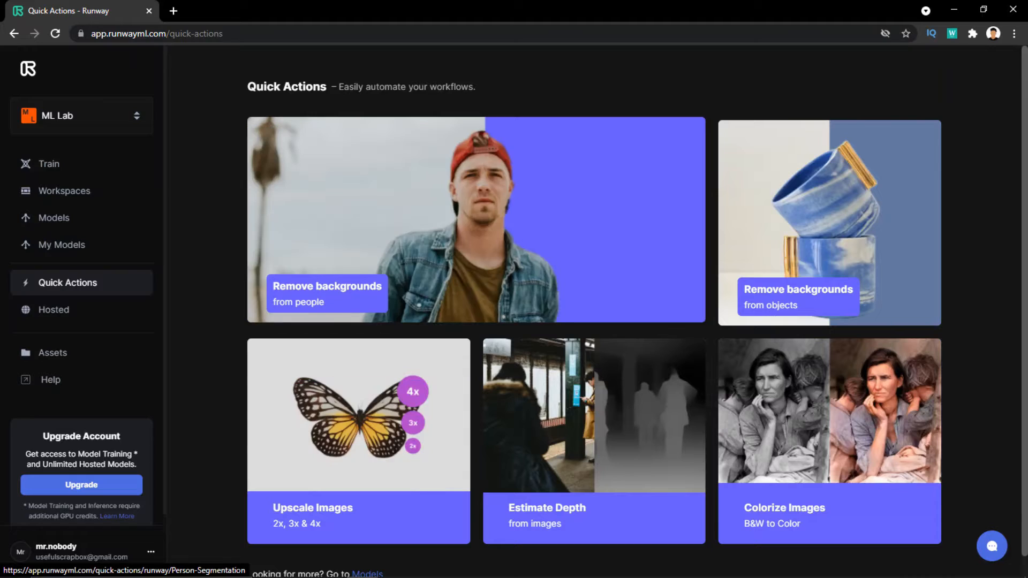
Open quick actions in separate browser tabs, including Remove backgrounds from people and Colorize Images.
right_click(441, 209)
click(471, 220)
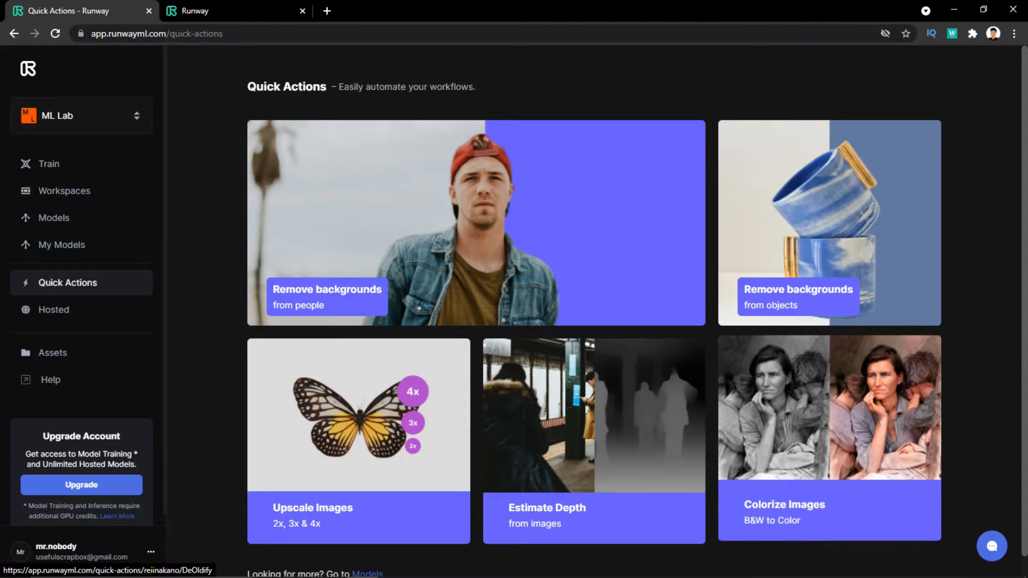
right_click(772, 393)
click(802, 152)
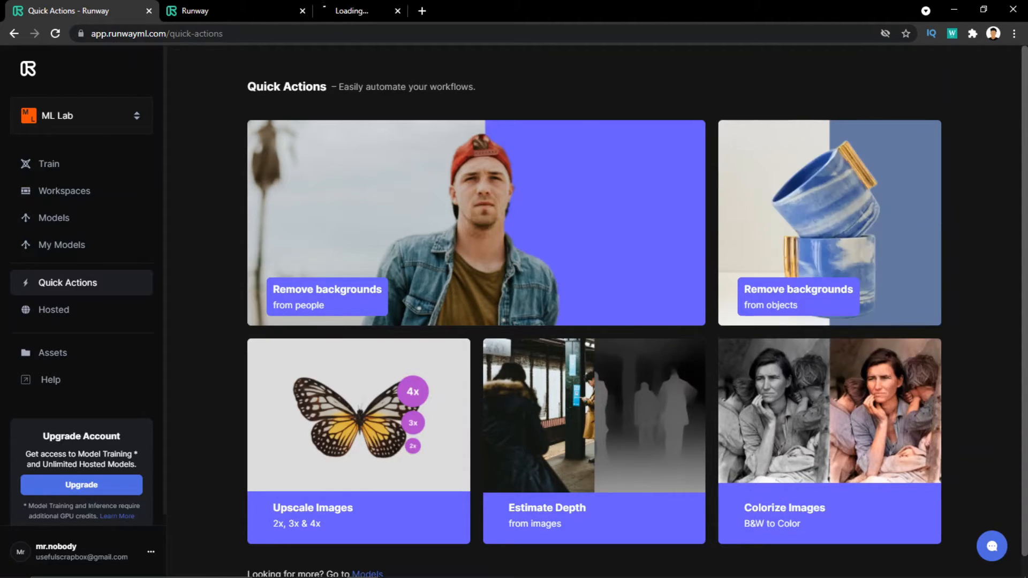
right_click(575, 127)
click(594, 134)
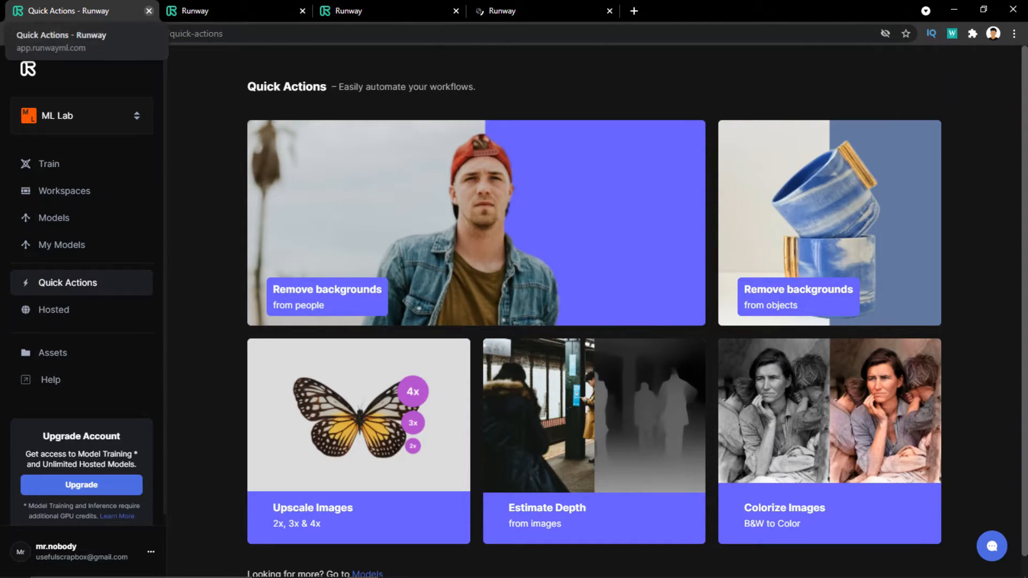
Close the Quick Actions overview and upload background.jpg as the input for extracting people from images.
click(148, 11)
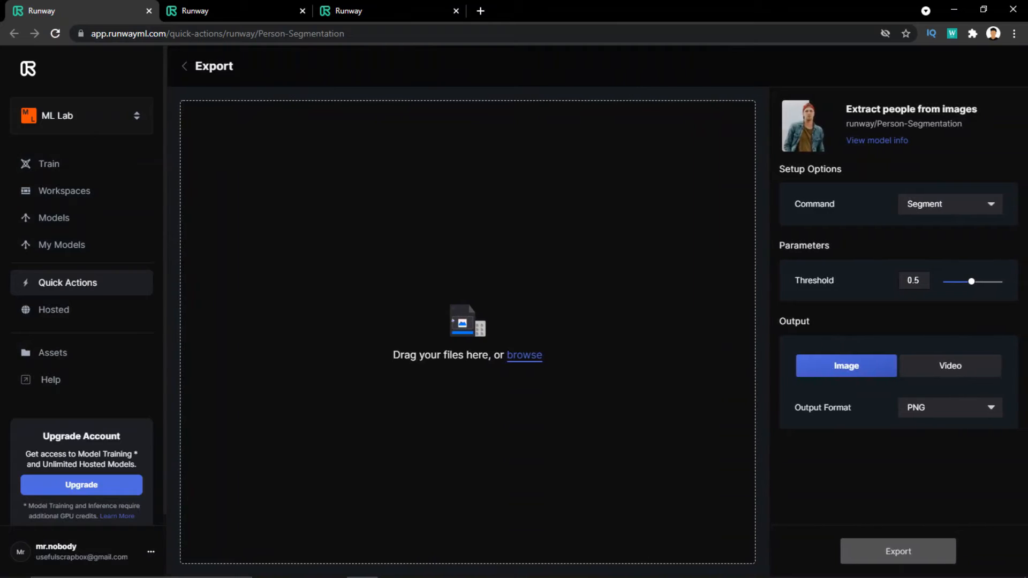
click(523, 354)
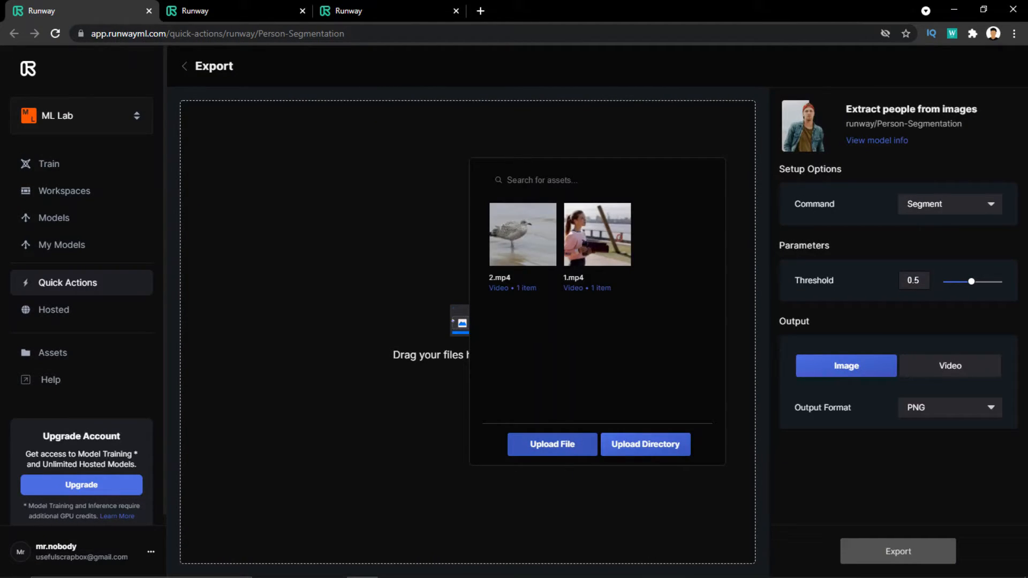
click(551, 443)
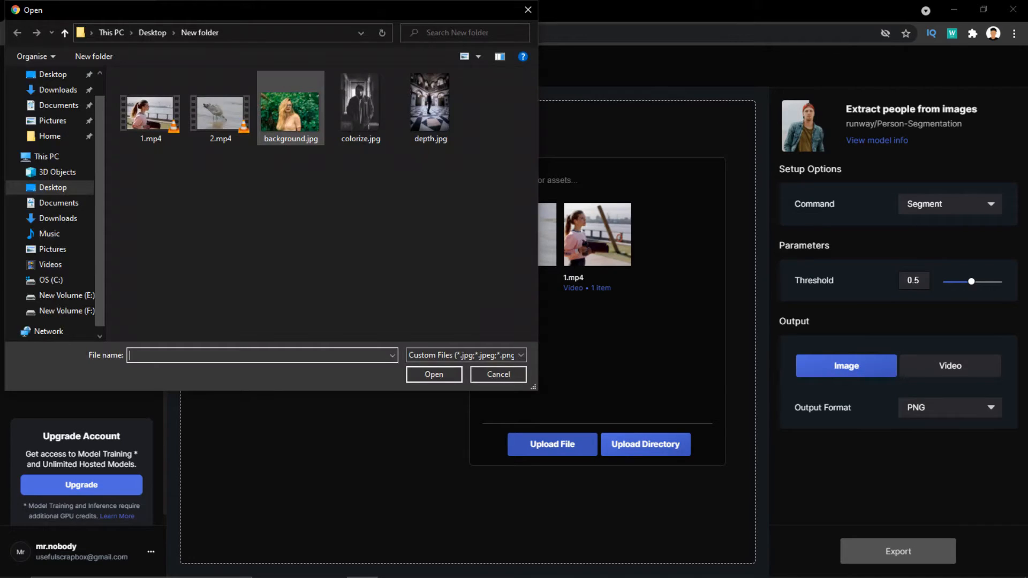
double_click(290, 112)
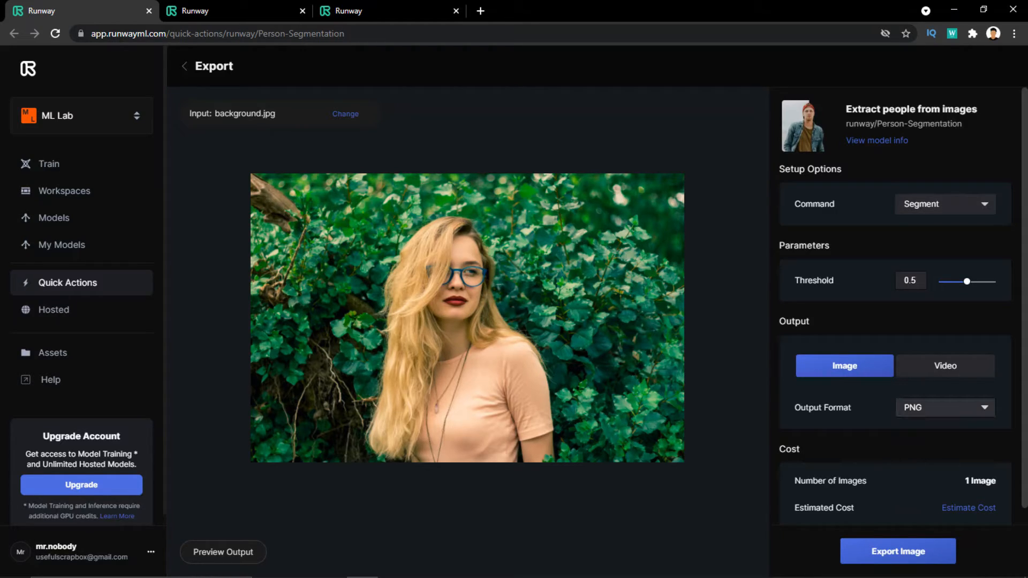
Check the output format options, keeping PNG, and set the segmentation threshold to 0.7.
click(944, 408)
click(944, 407)
click(944, 408)
click(944, 407)
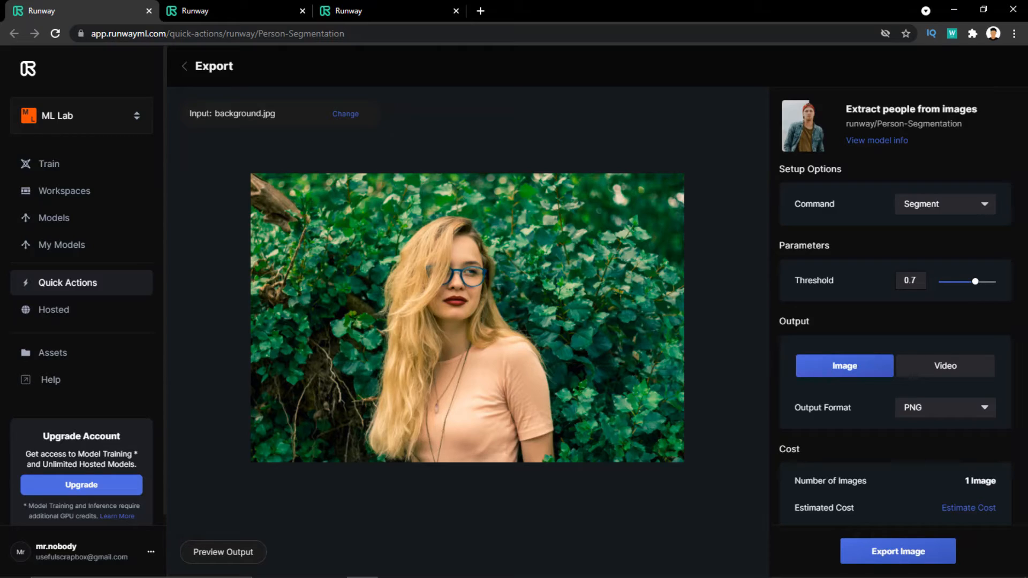
Try the Generate Mask command for background.jpg and switch back to Segment.
click(944, 204)
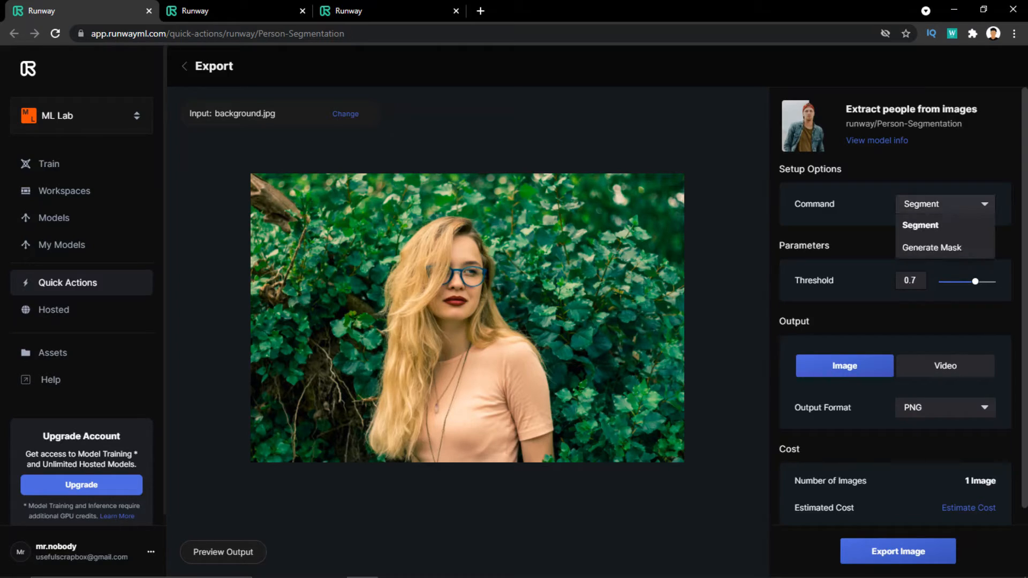
click(921, 223)
click(944, 204)
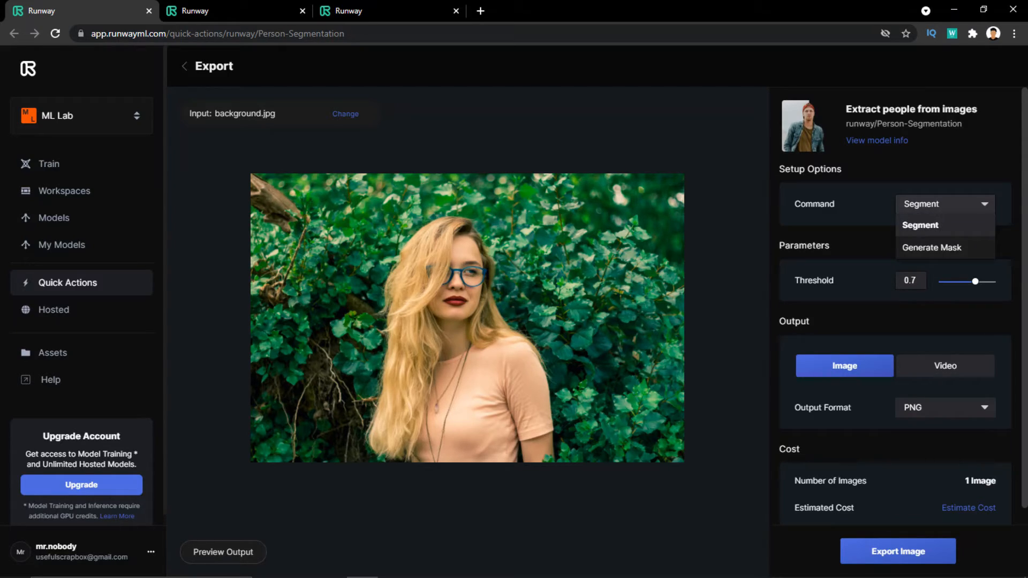
click(931, 247)
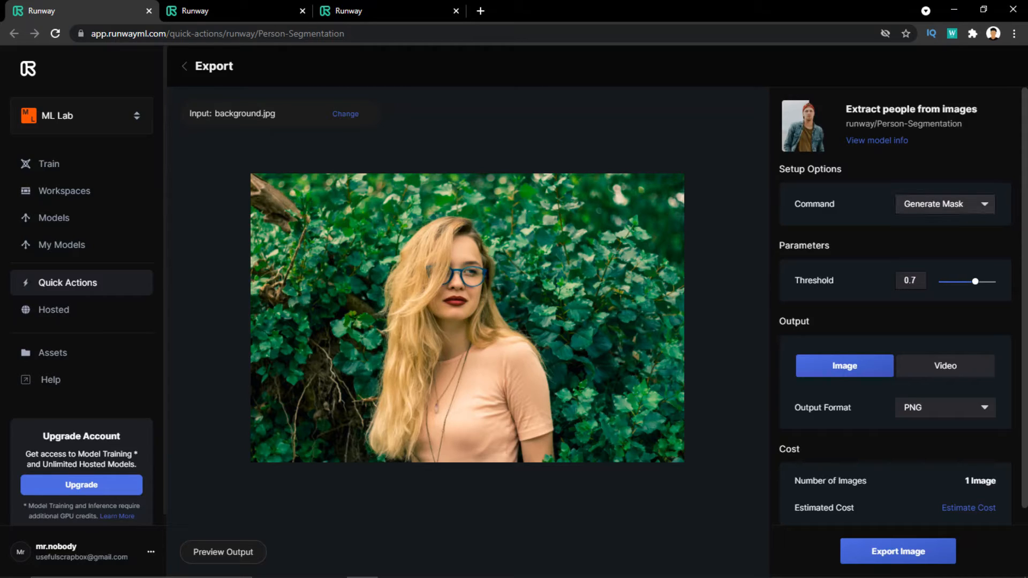
click(944, 204)
click(920, 224)
Review the remaining export settings and preview the segmented output of background.jpg.
scroll(894, 305, down, 1)
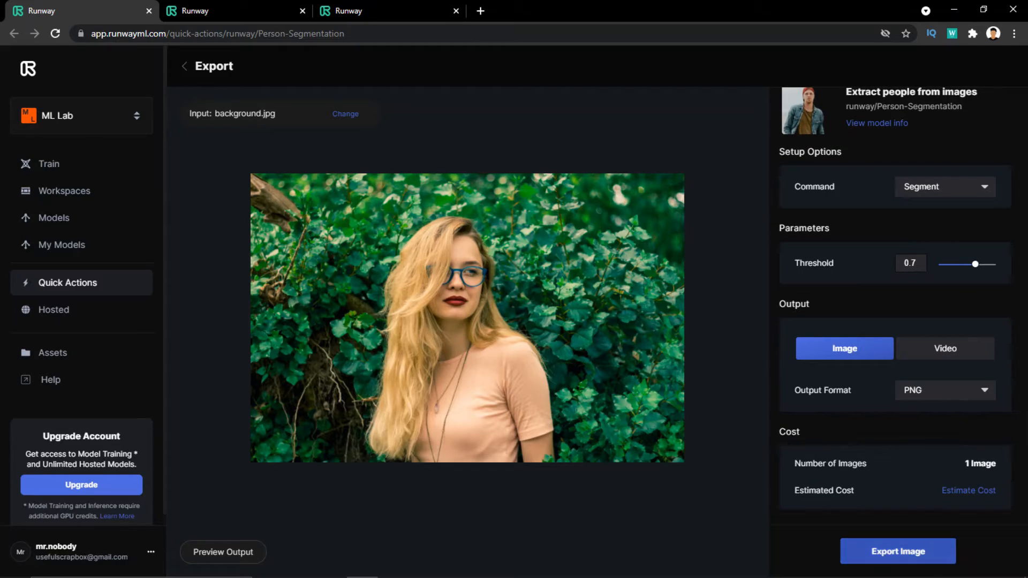
scroll(893, 305, up, 1)
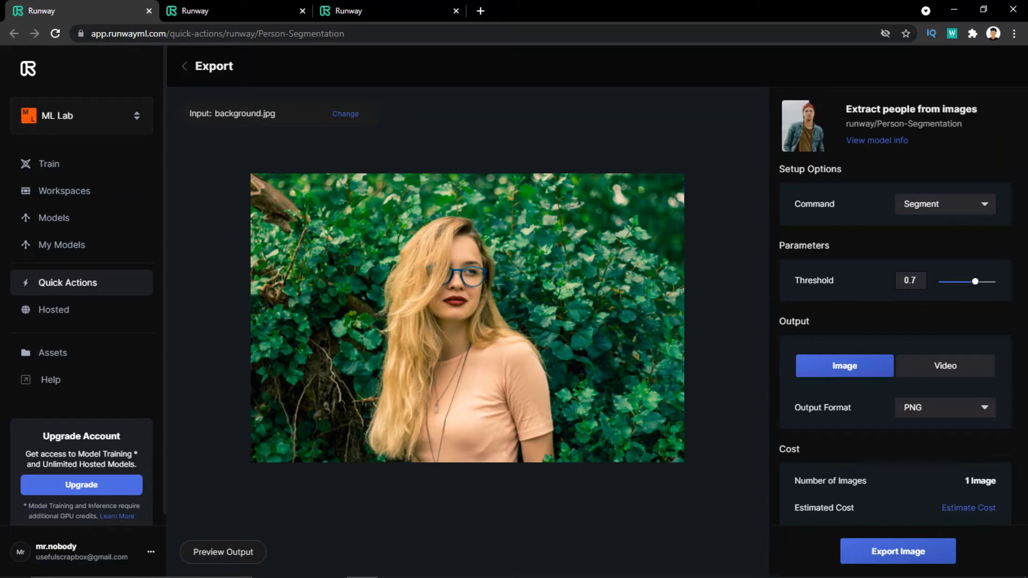
click(222, 552)
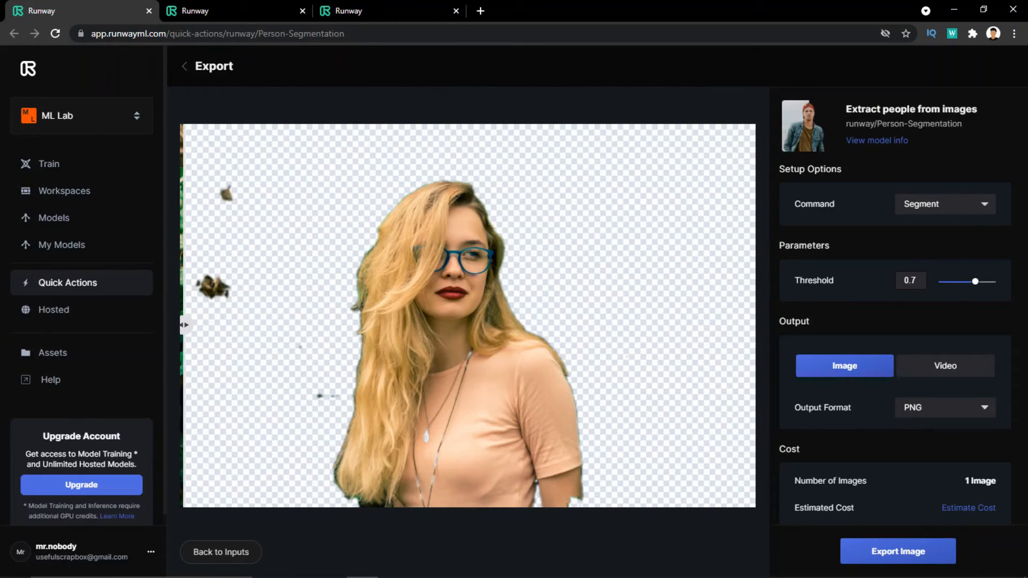
Close the people extraction page and upload colorize.jpg as the input for the DeOldify colorize action.
click(149, 11)
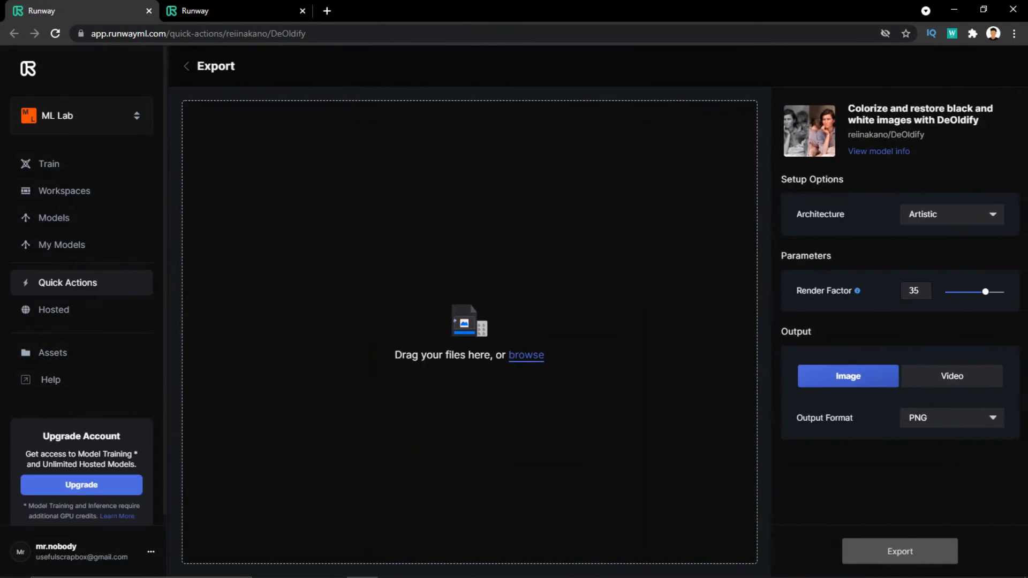
click(523, 355)
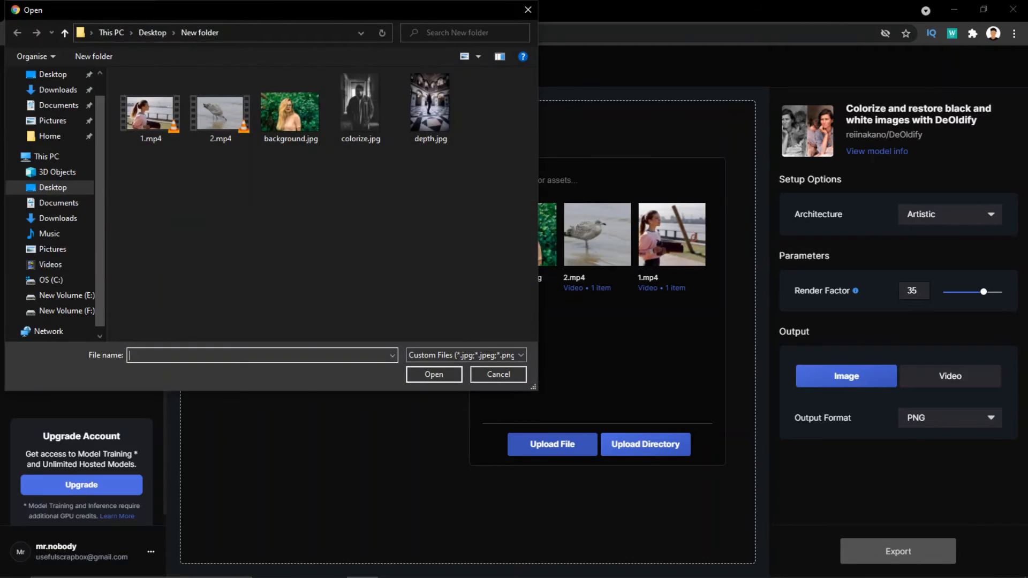
click(360, 107)
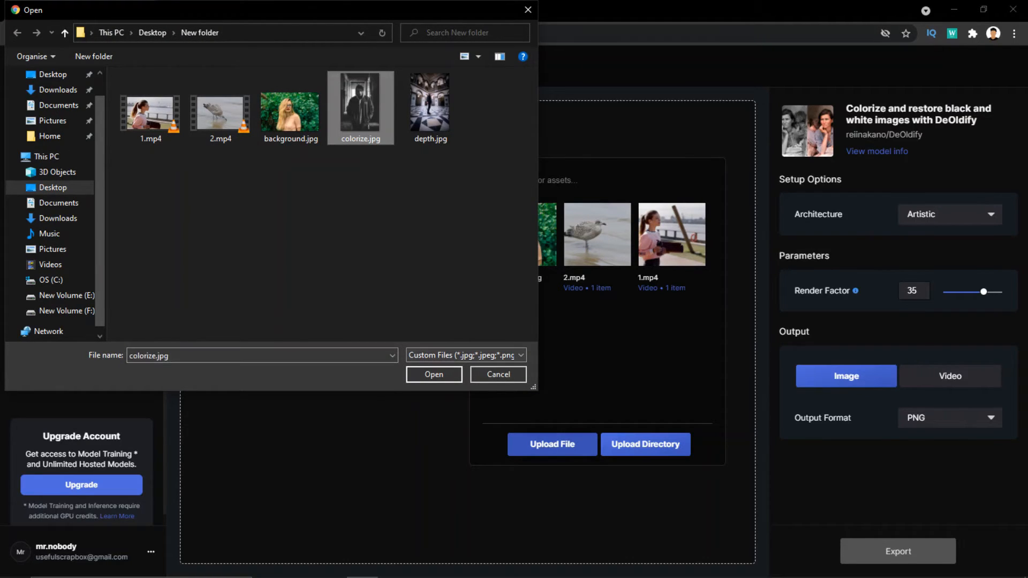
click(433, 374)
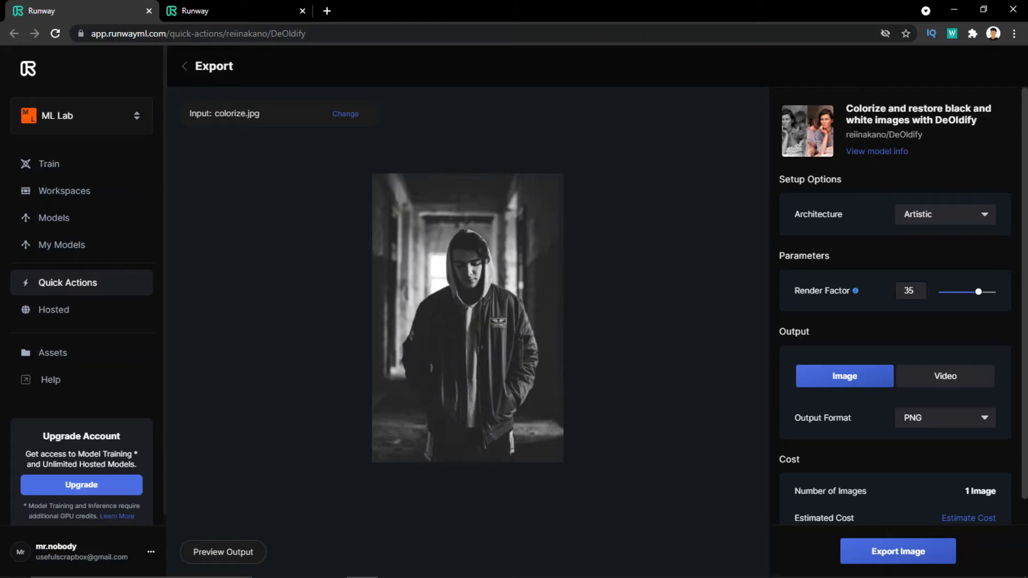
Check the architecture options, keeping Artistic, and set the Render Factor to 30 for previewing the colorized image.
click(945, 214)
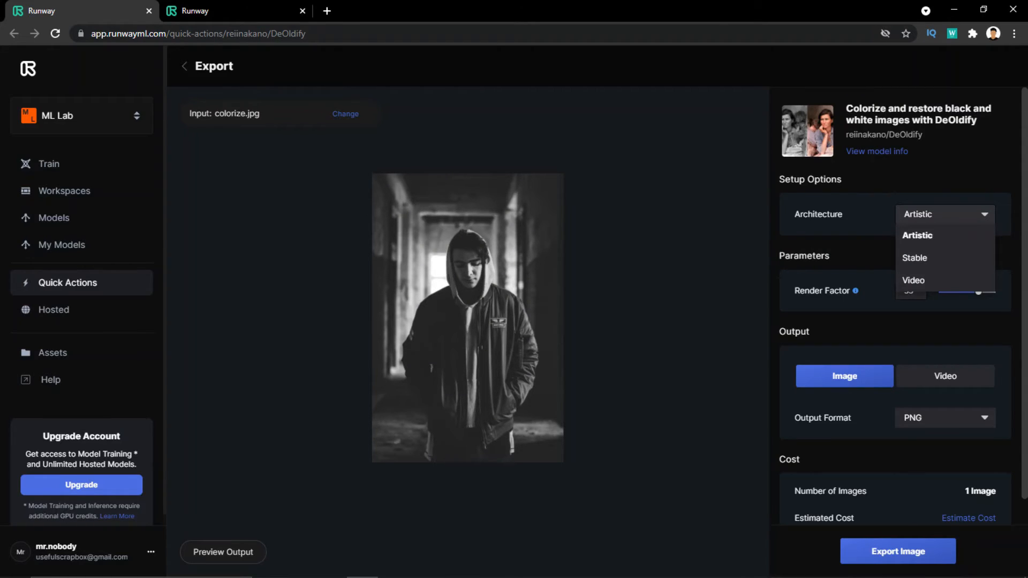
key(Escape)
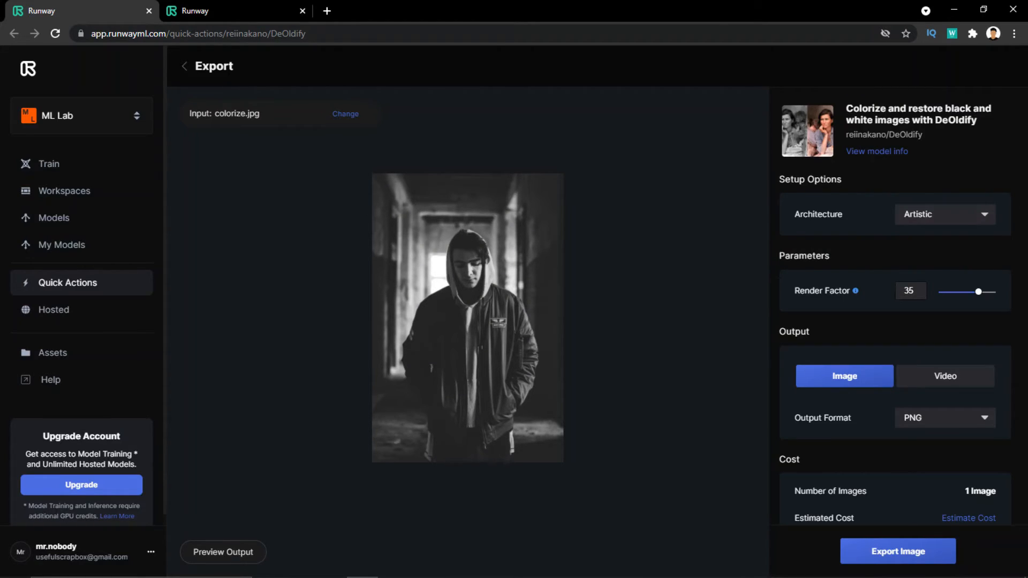
scroll(903, 306, down, 1)
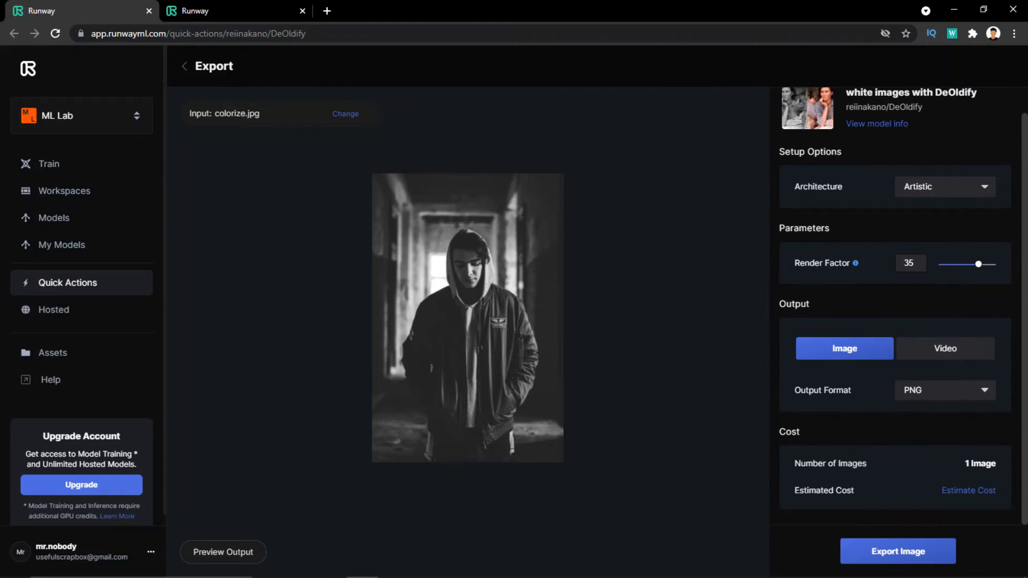
double_click(908, 263)
text(50)
key(BackSpace)
key(BackSpace)
text(30)
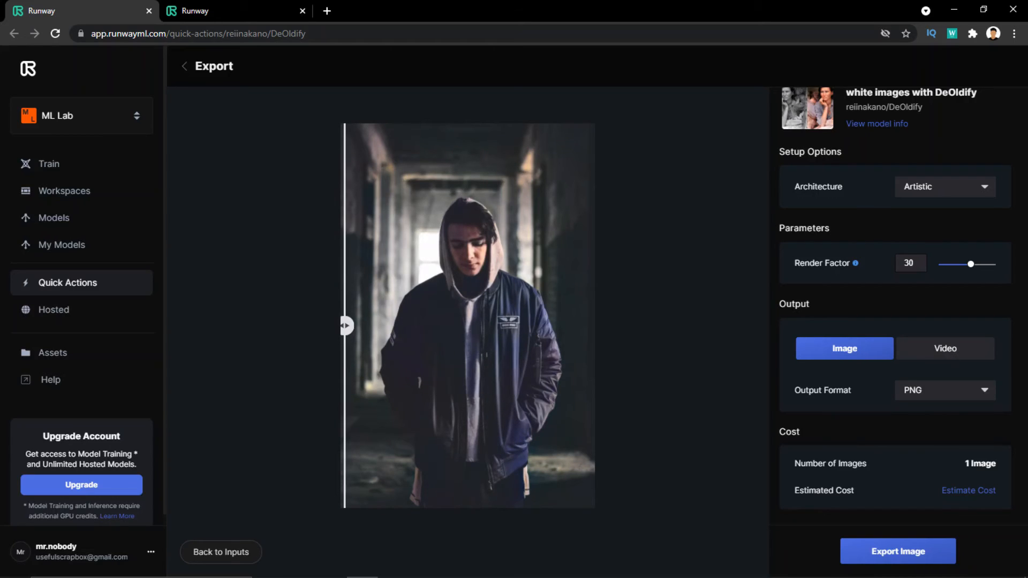
Switch to the depth estimation action, upload depth.jpg as its input and preview the output.
click(149, 11)
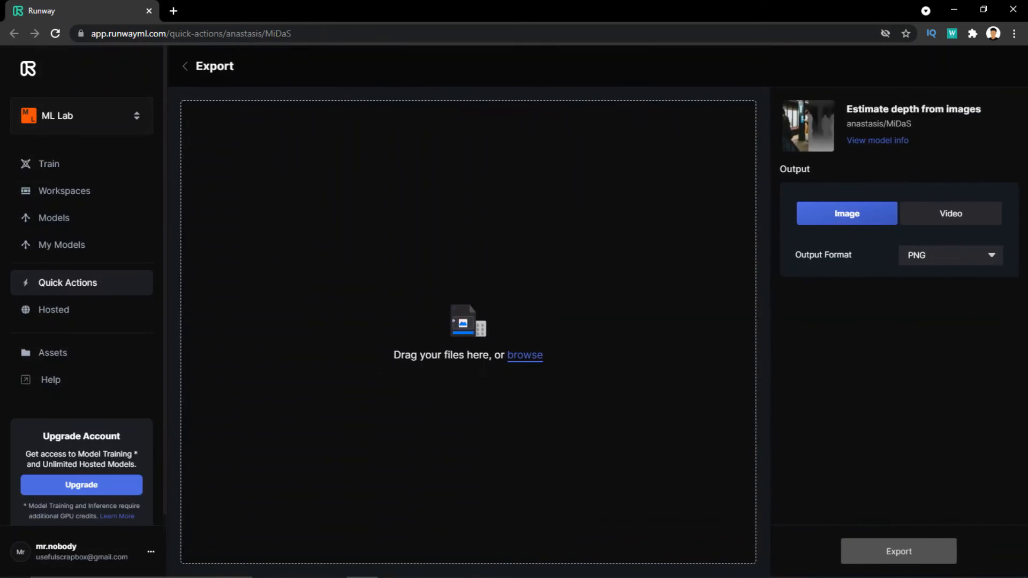
click(523, 354)
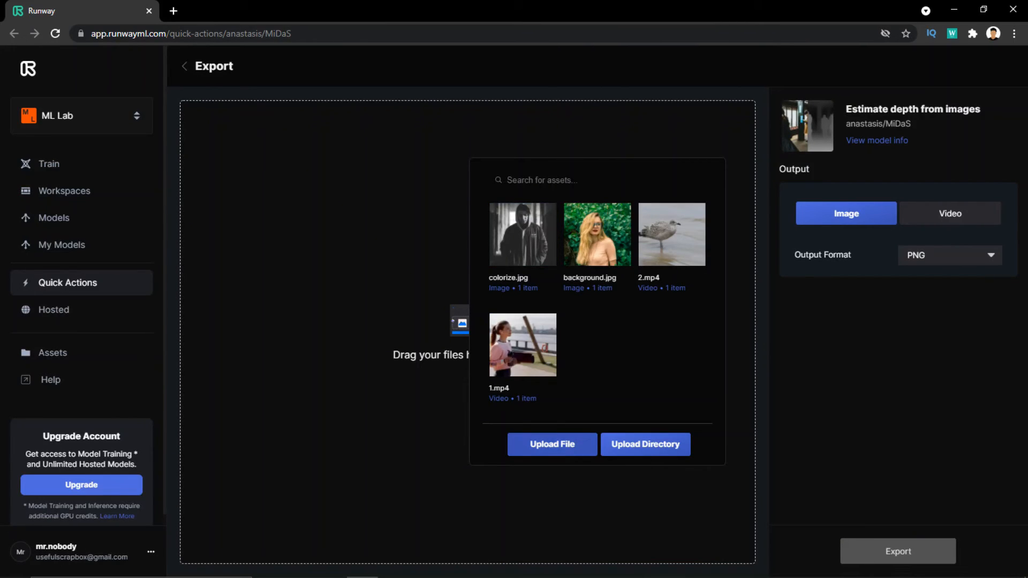
click(551, 444)
click(430, 107)
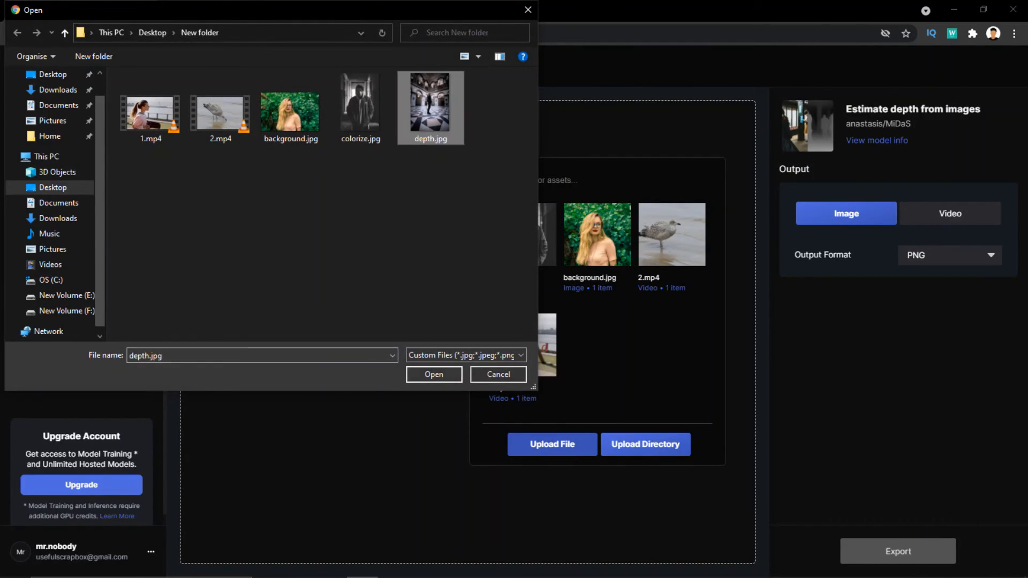
click(434, 374)
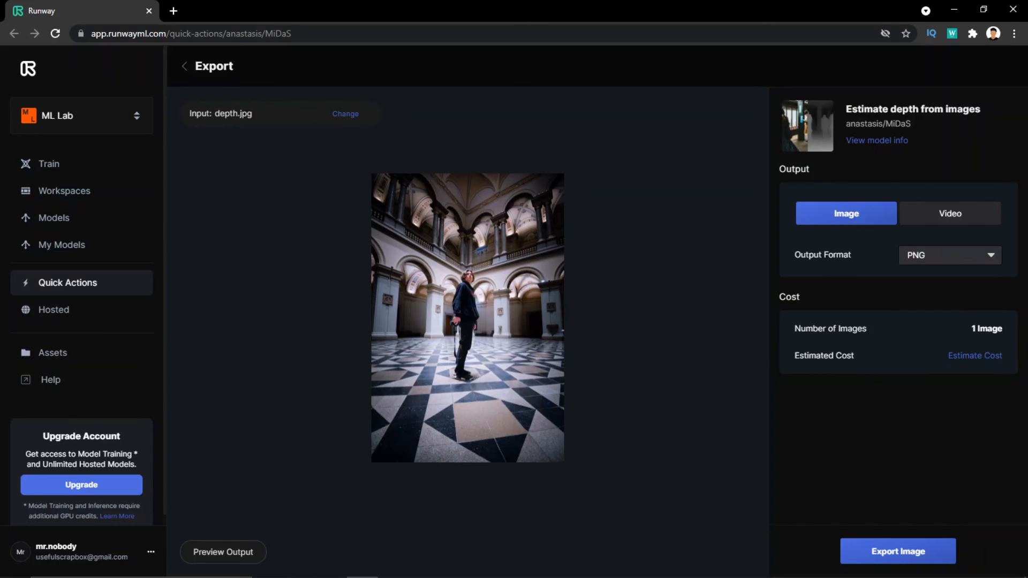
click(223, 552)
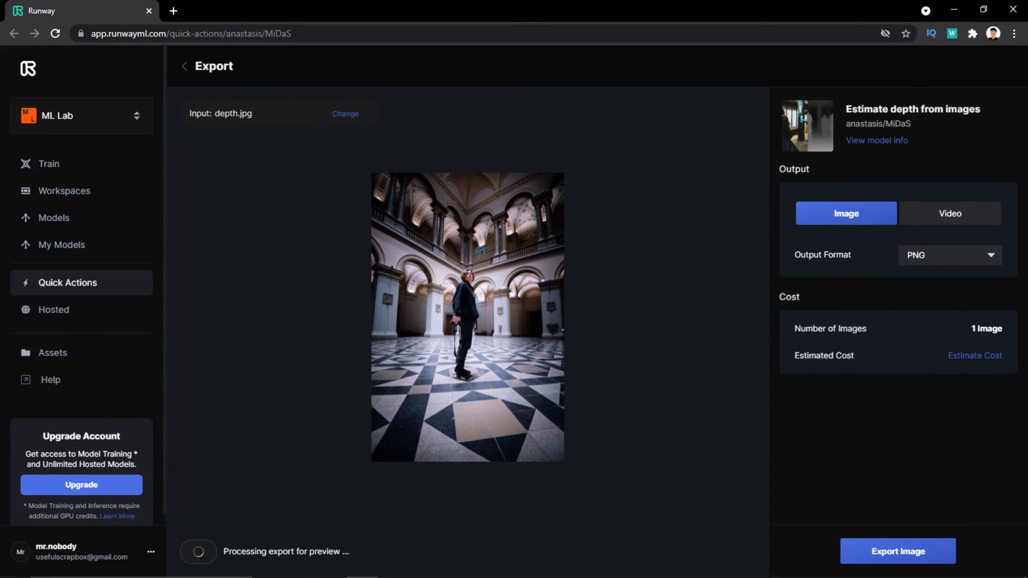